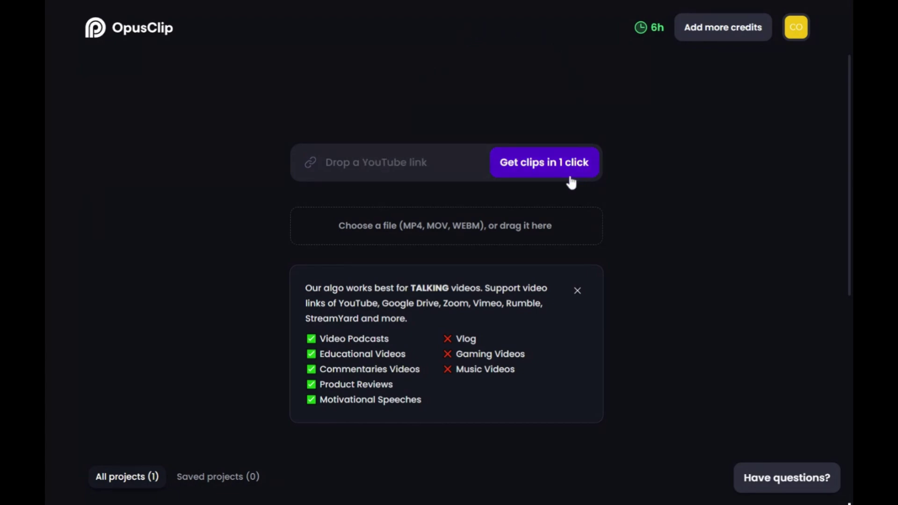
- Open the Ghost Commerce Explained project, browse clips #1–#4 and their scores, then return home
scroll(221, 295, down, 5)
click(222, 295)
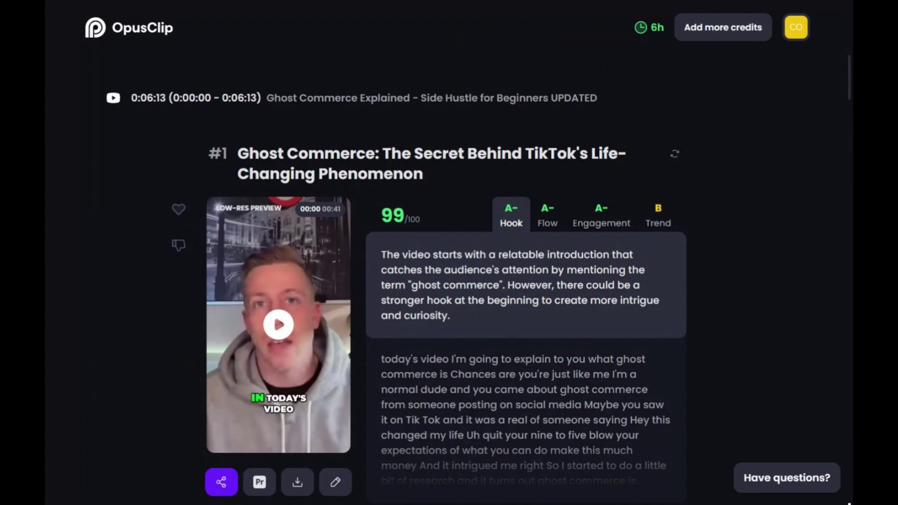
scroll(146, 187, down, 3)
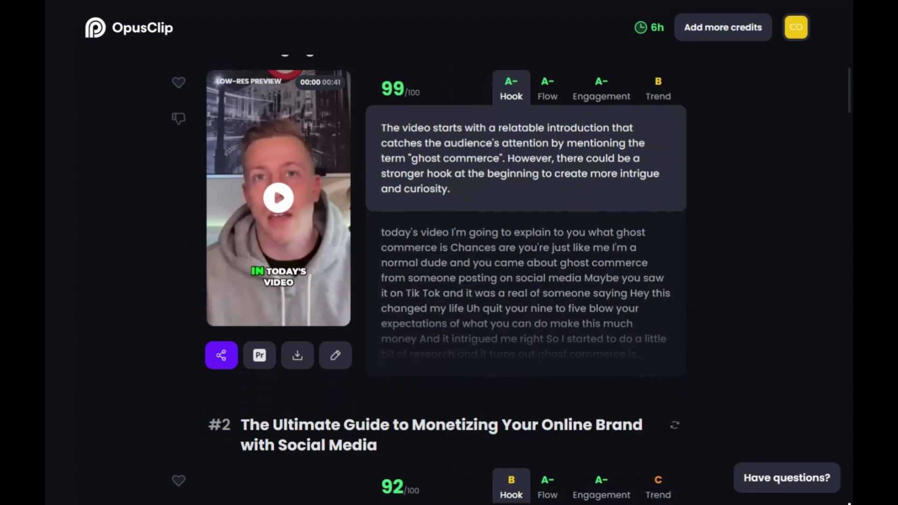
scroll(148, 188, down, 6)
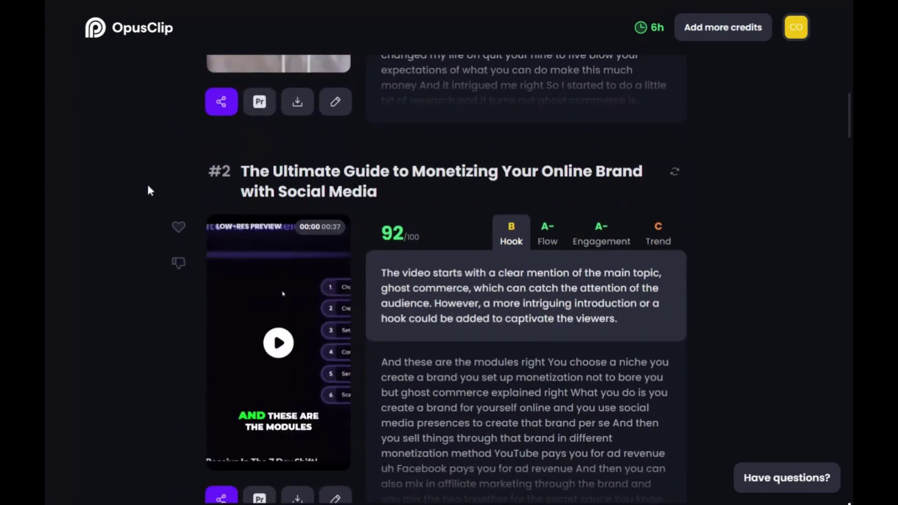
scroll(149, 191, down, 5)
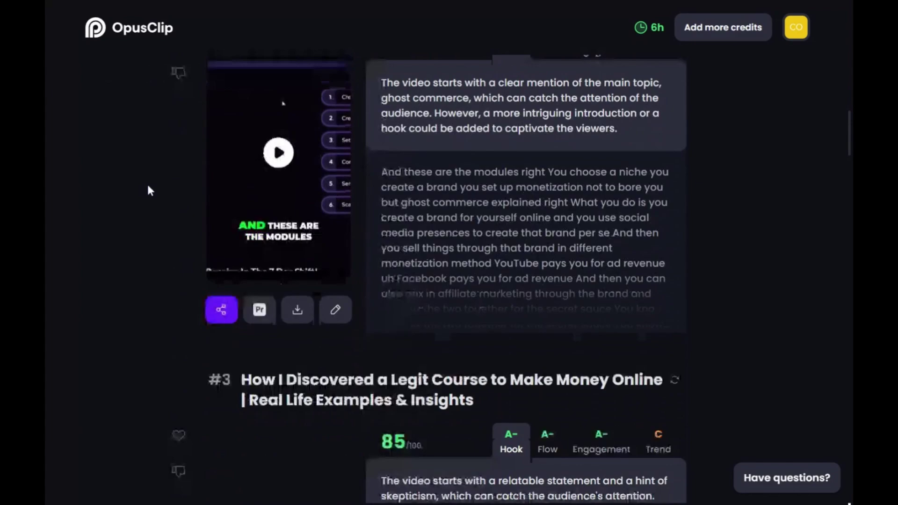
scroll(149, 191, down, 4)
scroll(149, 191, down, 7)
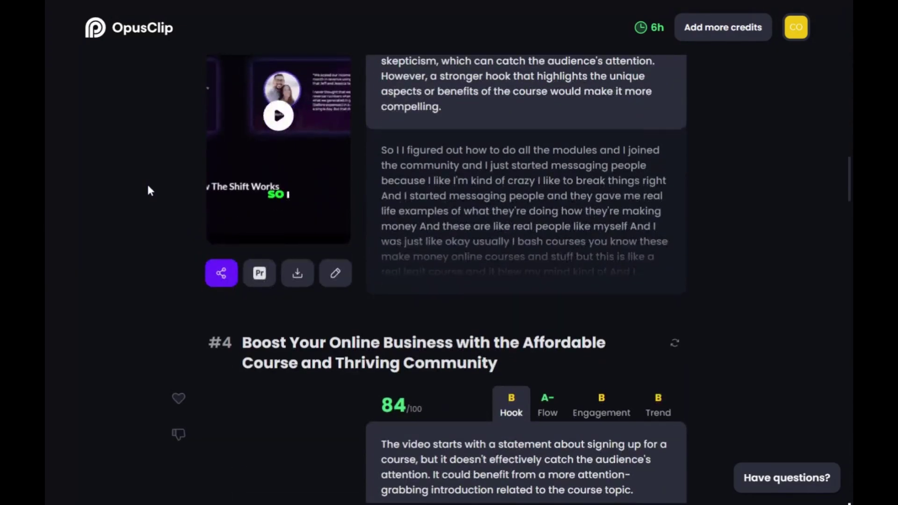
scroll(149, 190, up, 3)
scroll(148, 187, up, 18)
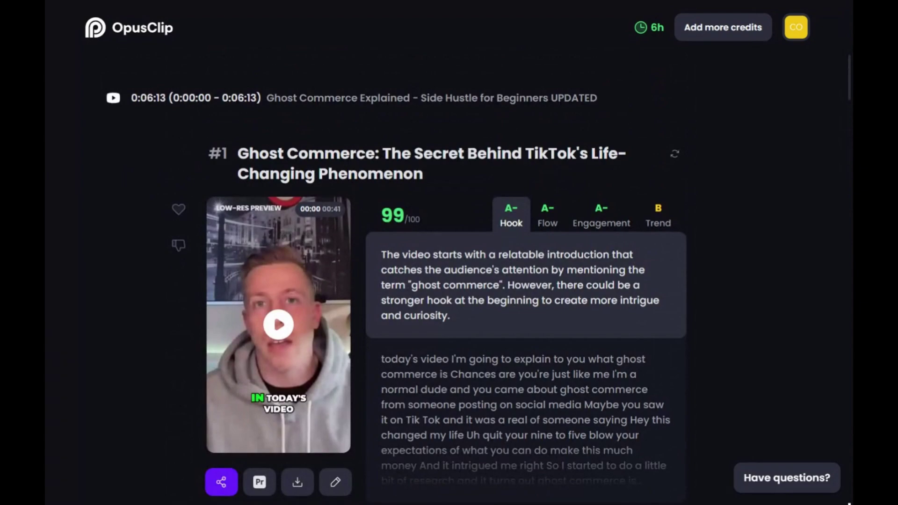
scroll(129, 183, down, 3)
scroll(178, 281, up, 3)
click(155, 29)
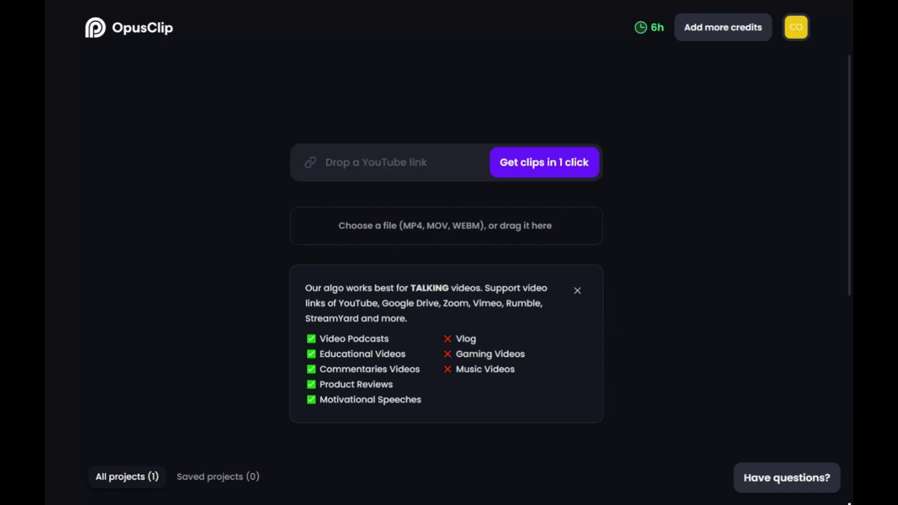
- Reopen the Ghost Commerce Explained project and scroll through its generated clips
scroll(146, 320, down, 5)
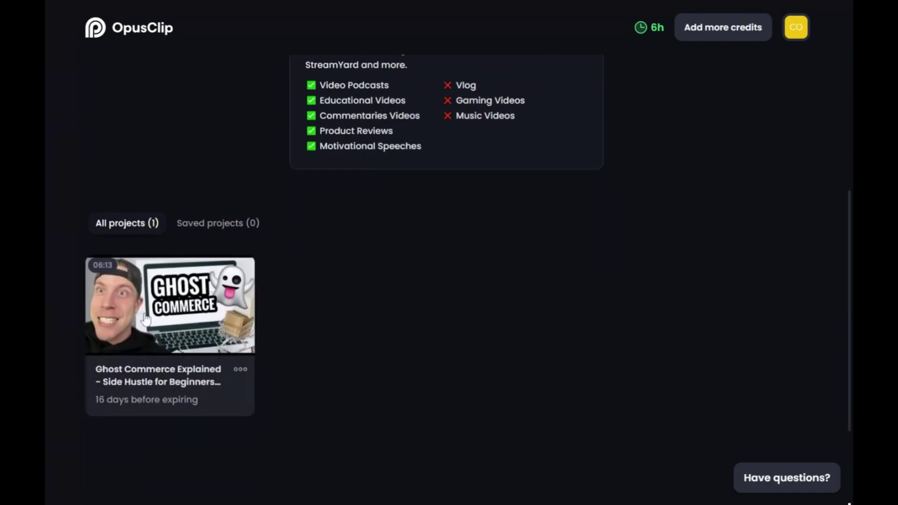
click(146, 320)
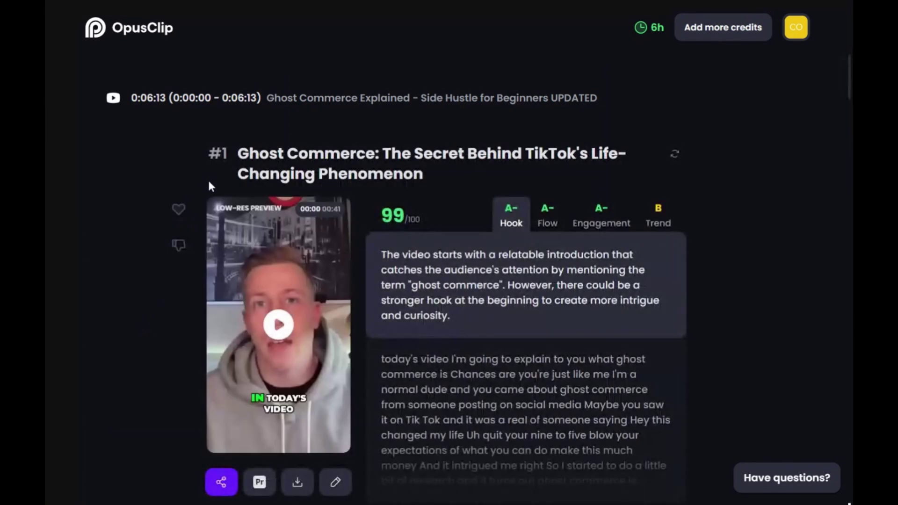
scroll(143, 238, down, 20)
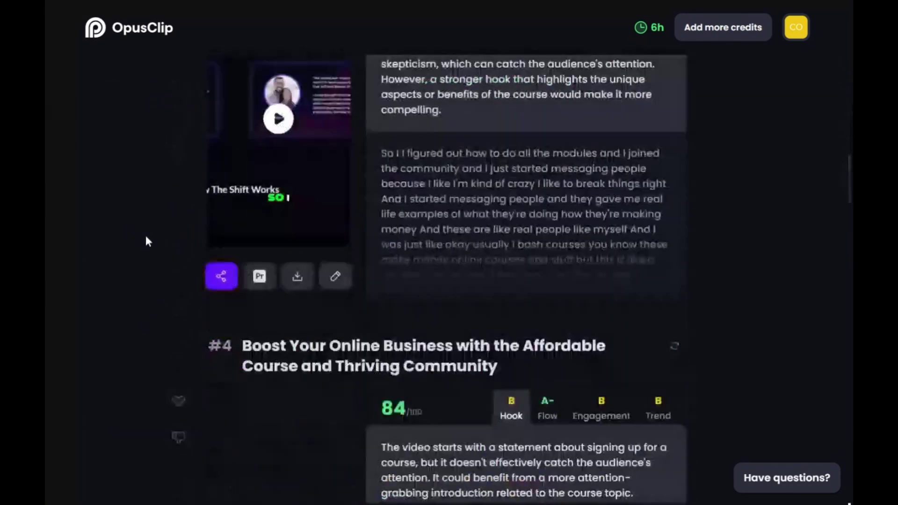
scroll(147, 237, down, 13)
scroll(153, 239, up, 15)
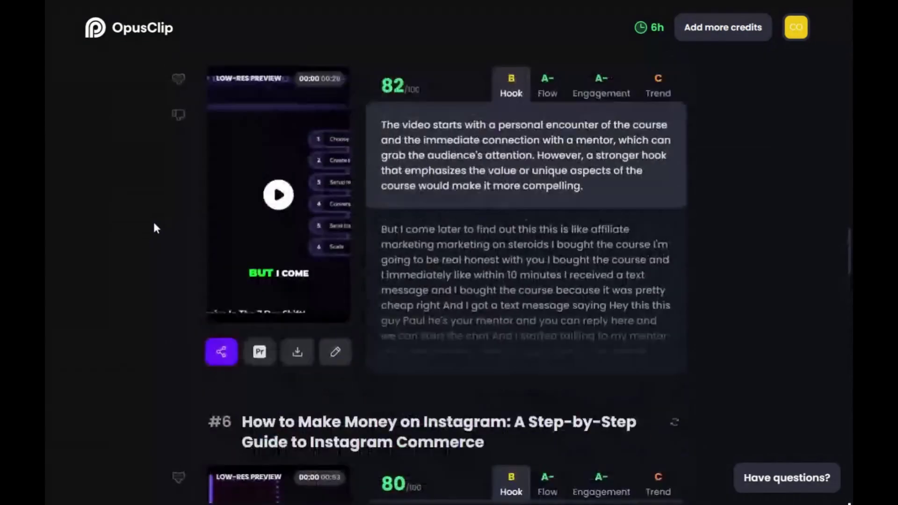
scroll(156, 228, up, 20)
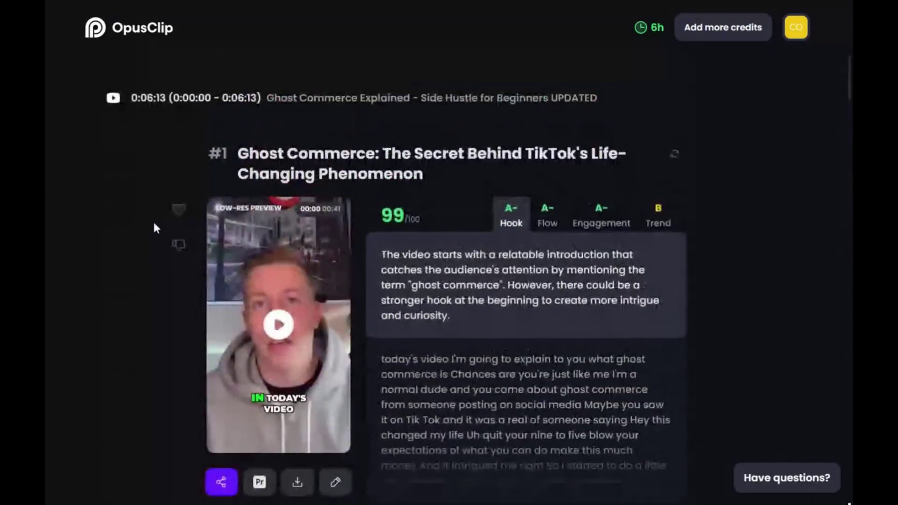
scroll(156, 243, down, 3)
scroll(155, 248, up, 4)
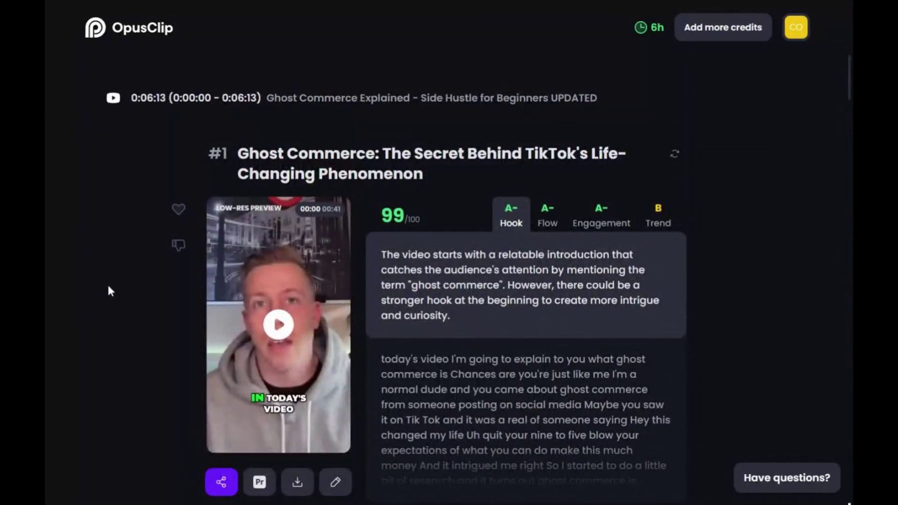
scroll(113, 290, down, 3)
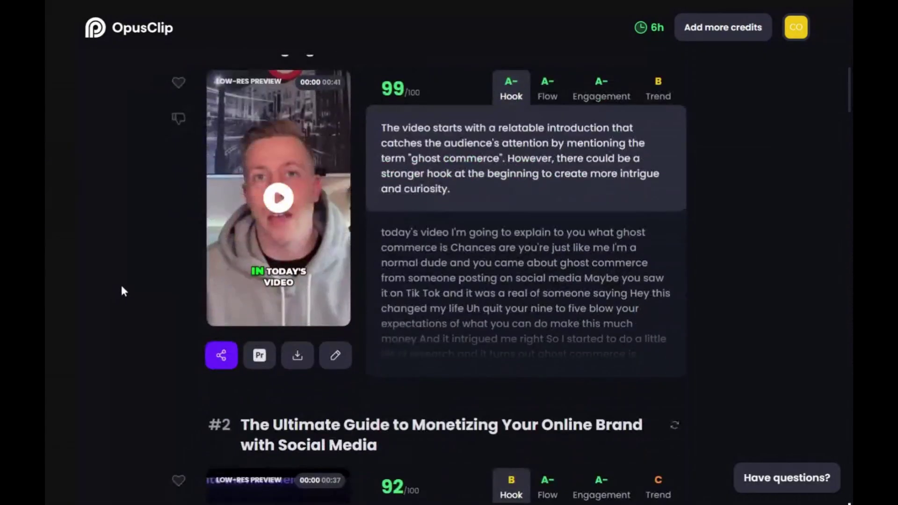
- Play and pause clip #1's preview, then open it in the clip editor
click(287, 203)
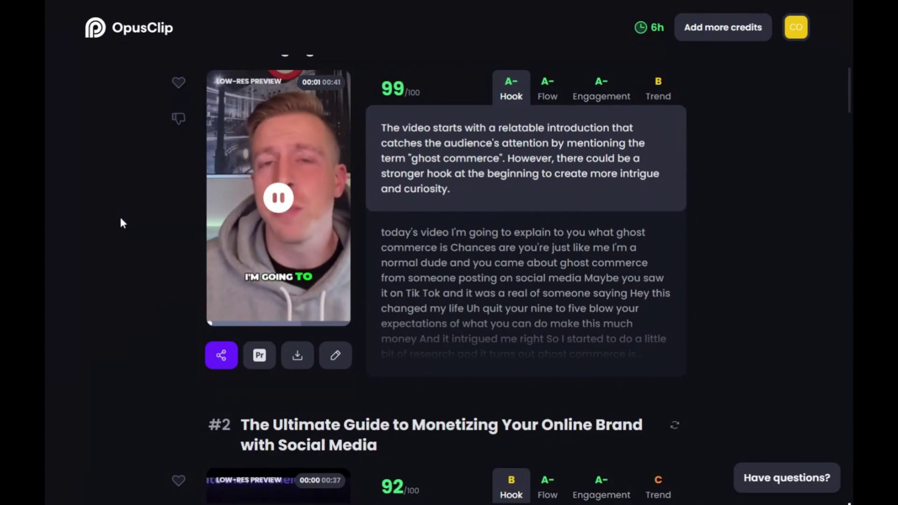
click(278, 197)
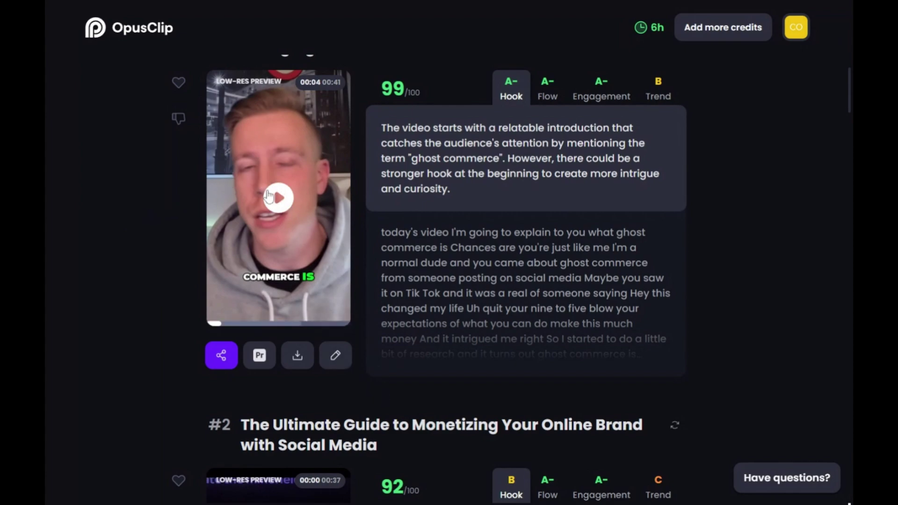
click(334, 364)
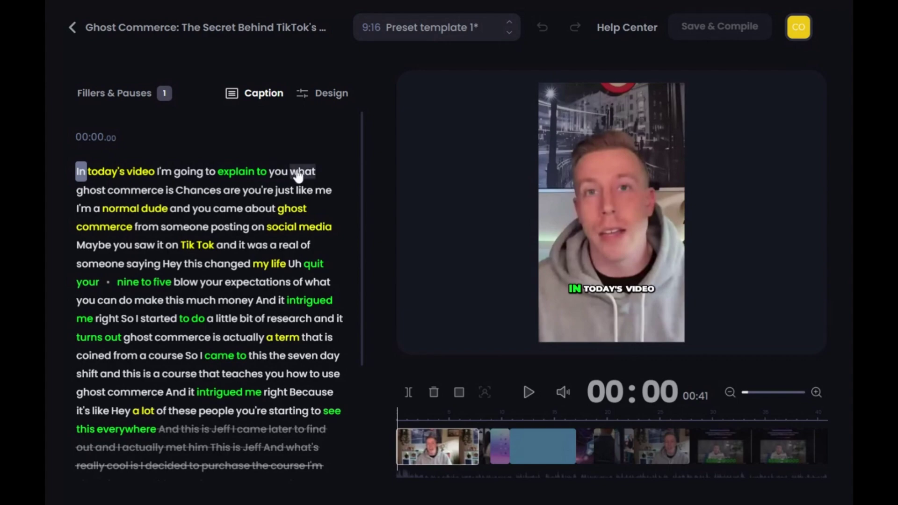
- Jump playback to the transcript word 'video' and show clip #1's Design settings
click(140, 171)
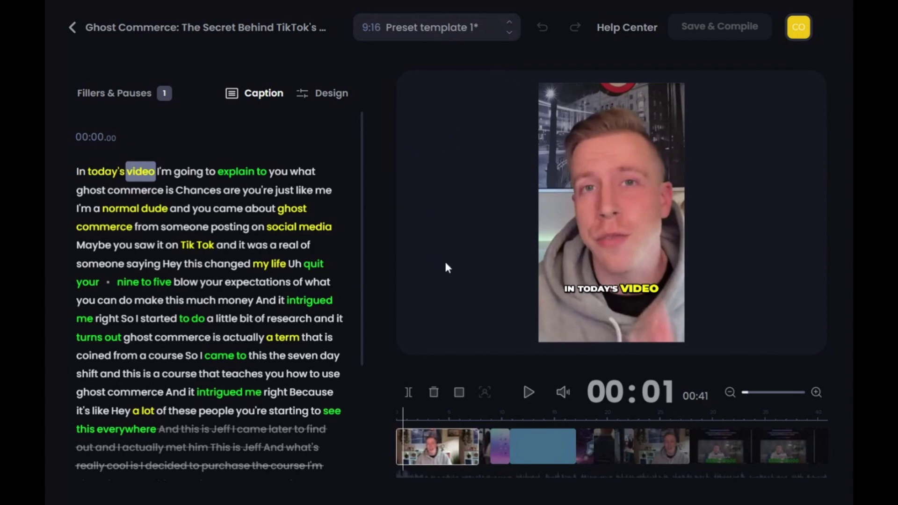
click(331, 93)
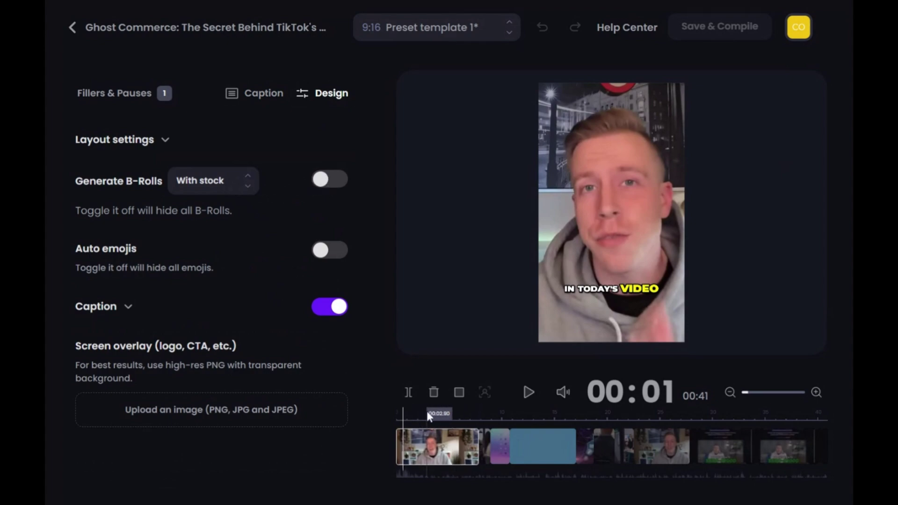
- Seek clip #1 to 00:09 and 00:12, then enable Generate B-Rolls (With stock)
click(495, 414)
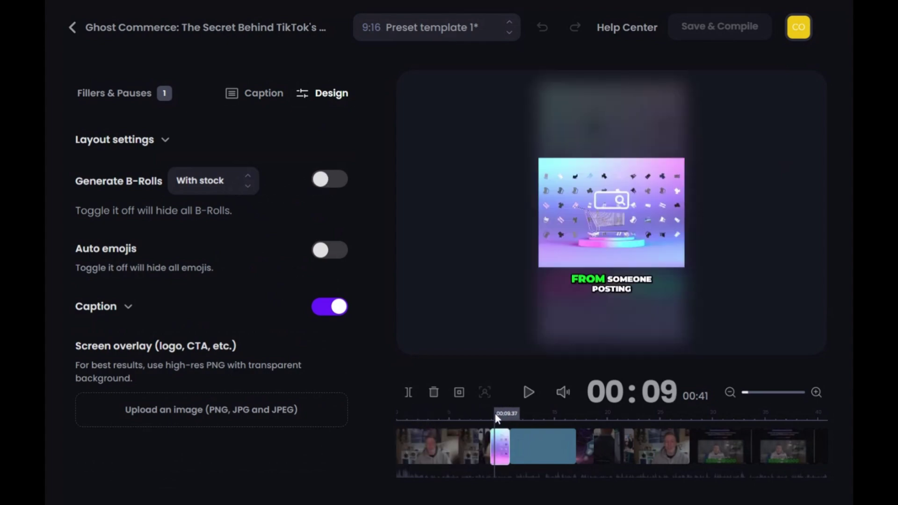
click(520, 415)
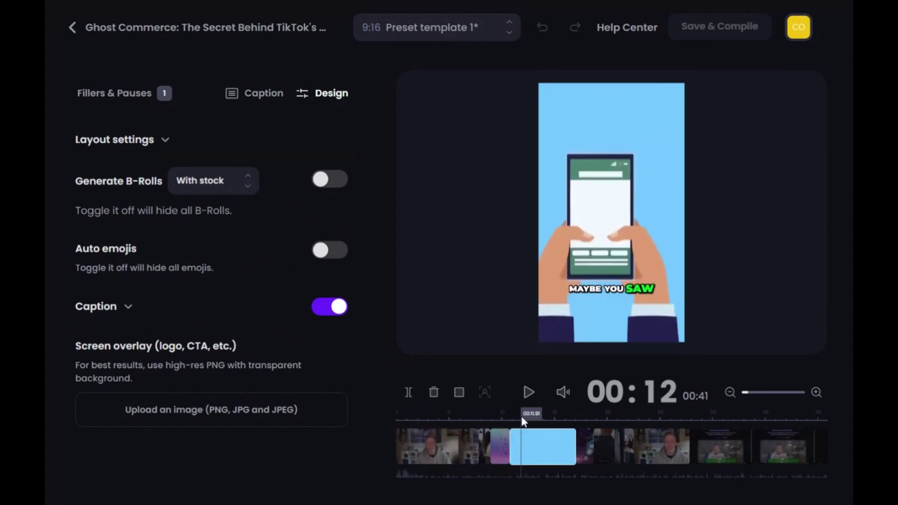
click(338, 183)
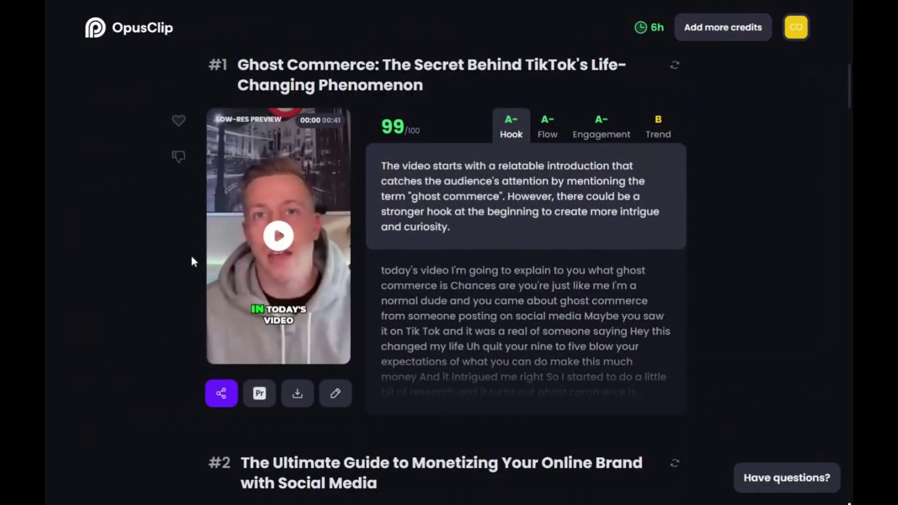
- Scroll the project clip list to clip #2 (92/100) and stop its preview at 00:08
scroll(191, 256, down, 5)
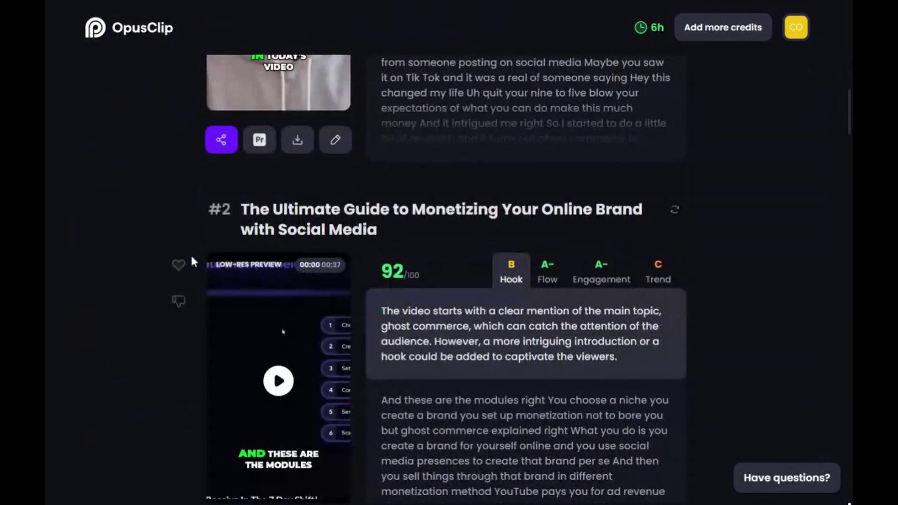
scroll(193, 262, down, 1)
scroll(193, 261, down, 1)
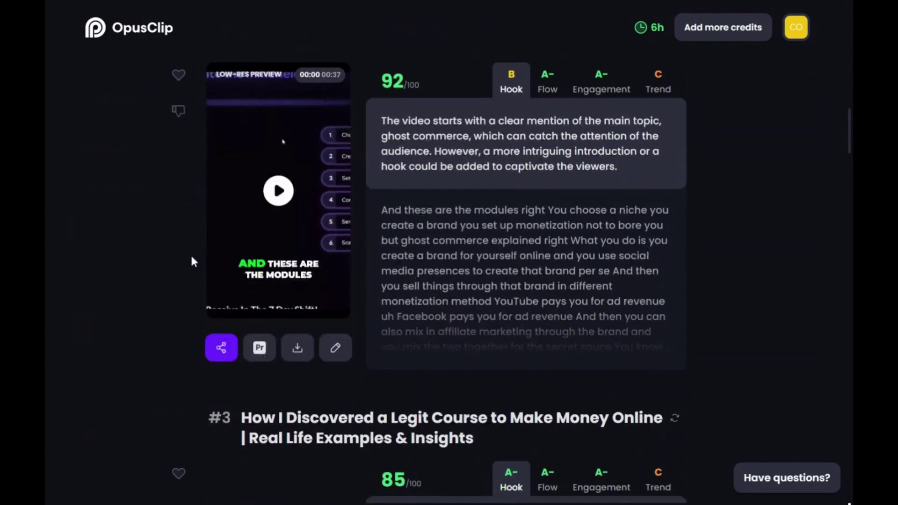
mouse_move(278, 210)
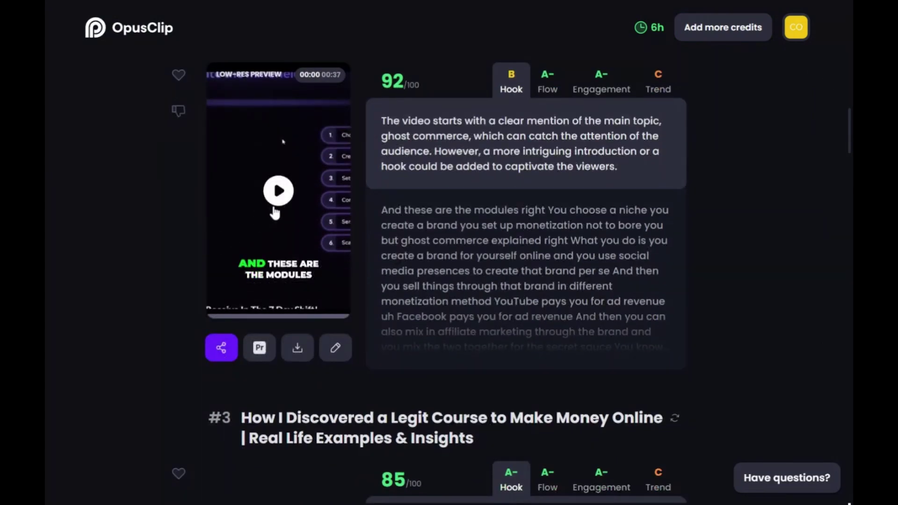
scroll(189, 241, down, 6)
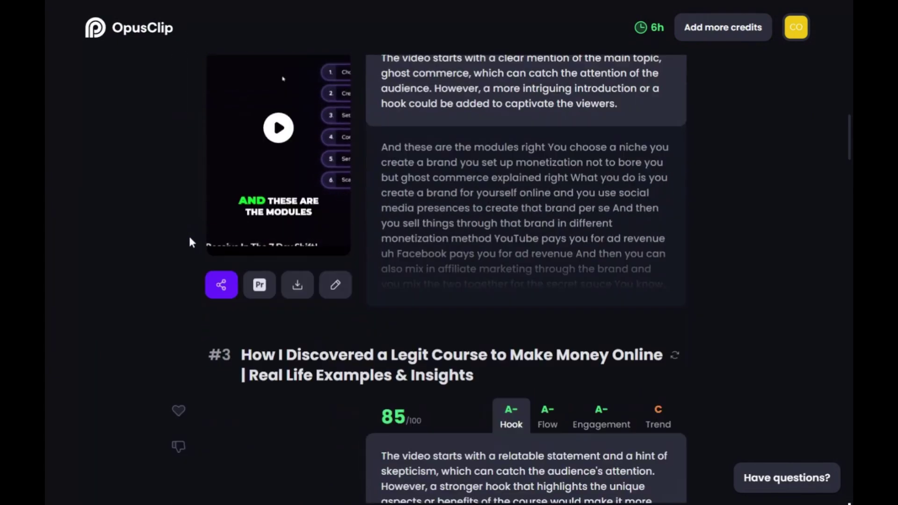
scroll(189, 239, up, 6)
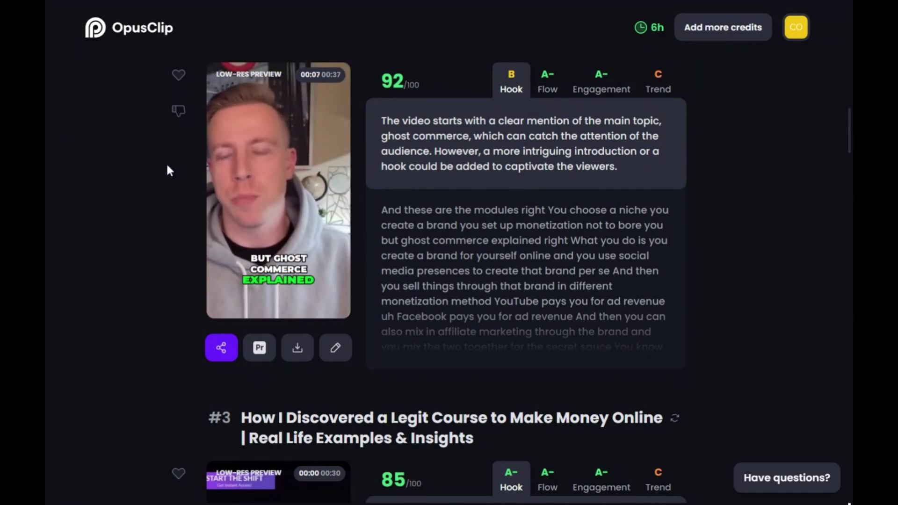
click(279, 190)
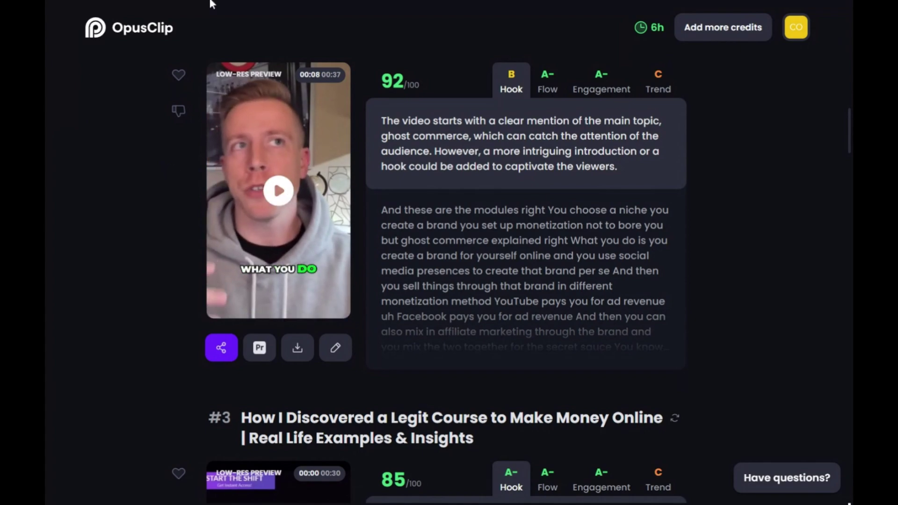